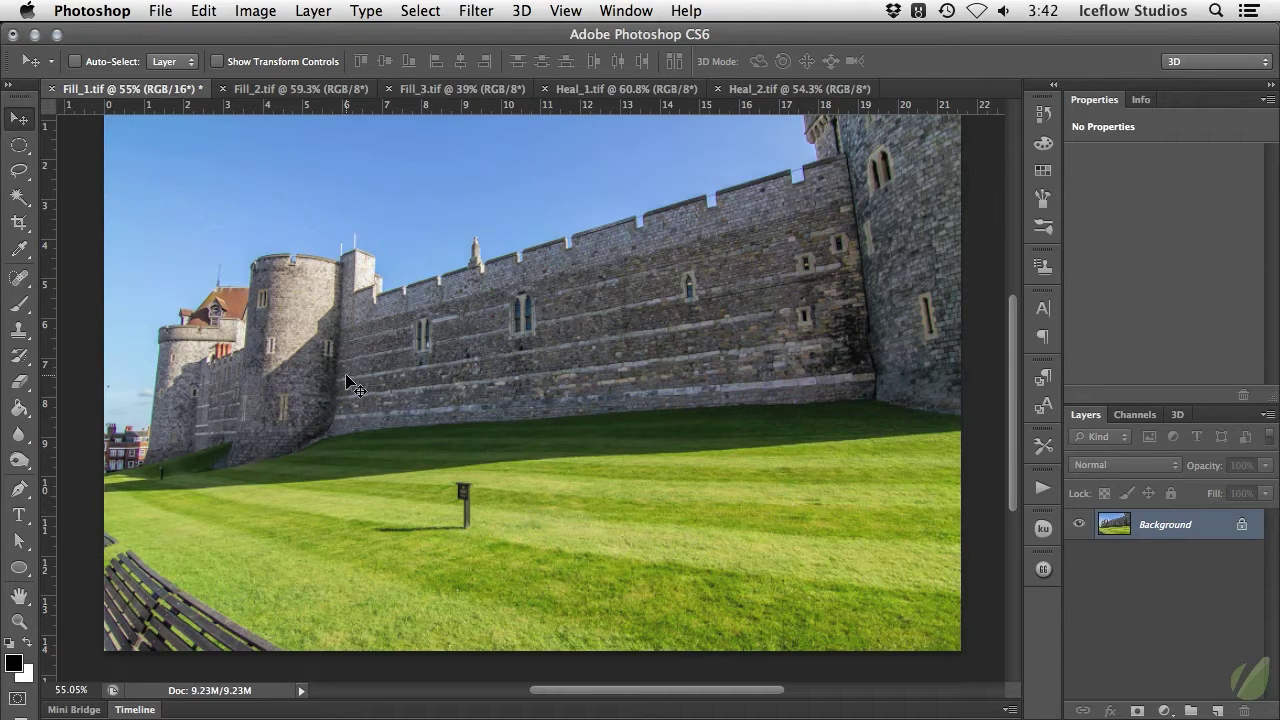
Step: Outline the small signpost and its shadow on the lawn with the Lasso tool
left_click(18, 176)
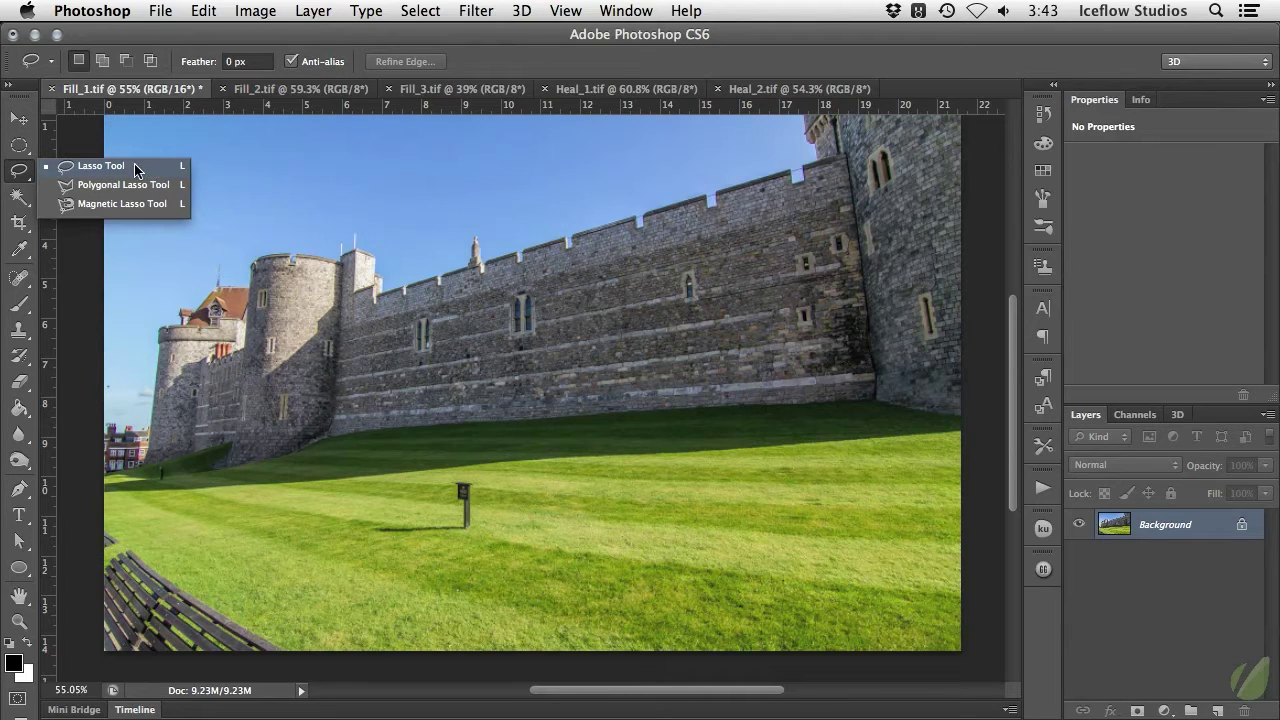
left_click(147, 172)
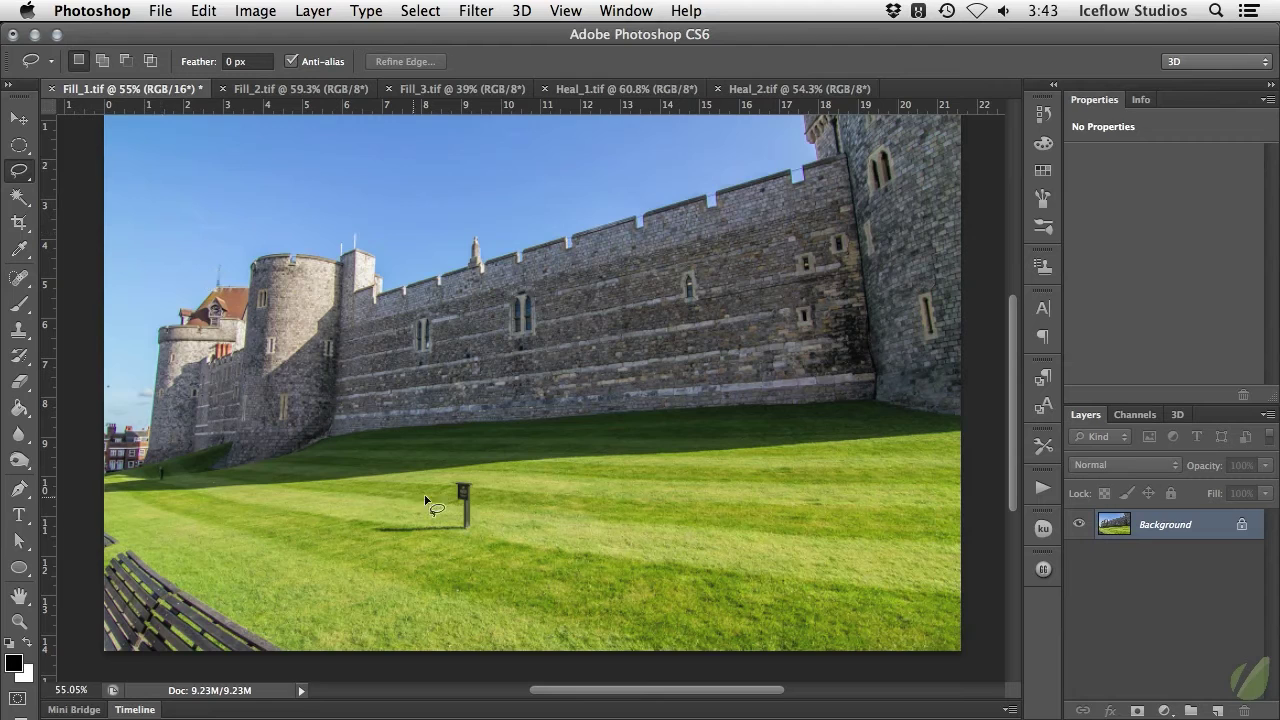
mouse_move(480, 484)
left_mouse_down()
mouse_move(476, 530)
mouse_move(375, 546)
mouse_move(372, 522)
mouse_move(443, 514)
mouse_move(447, 484)
mouse_move(468, 476)
mouse_move(486, 486)
left_mouse_up()
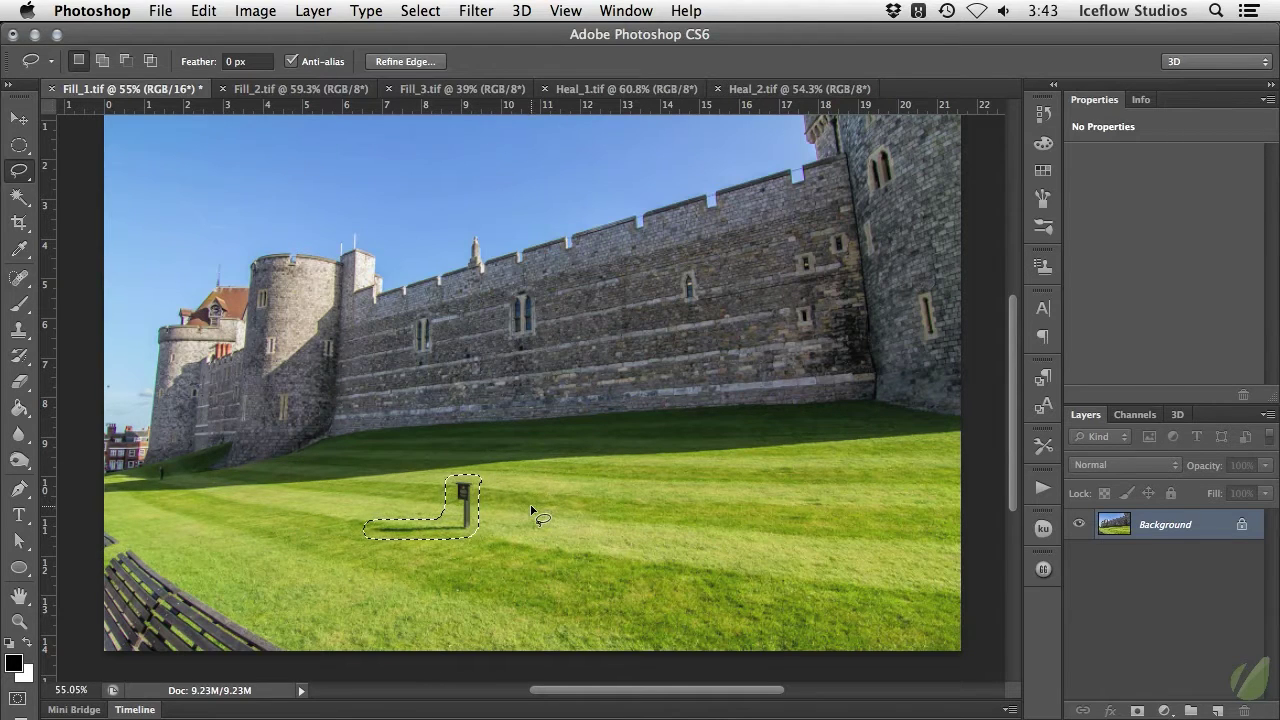
Step: Fill the signpost selection using Content-Aware, Normal mode and 100% opacity, and deselect
left_click(205, 10)
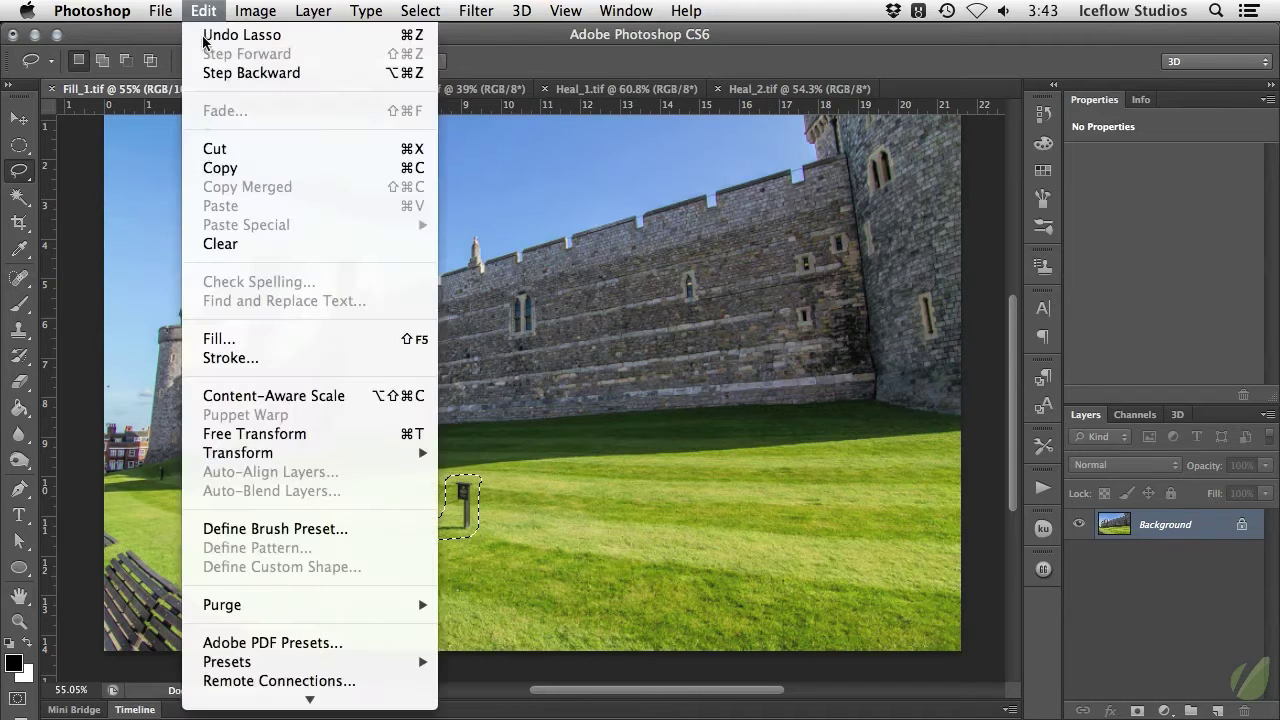
left_click(353, 340)
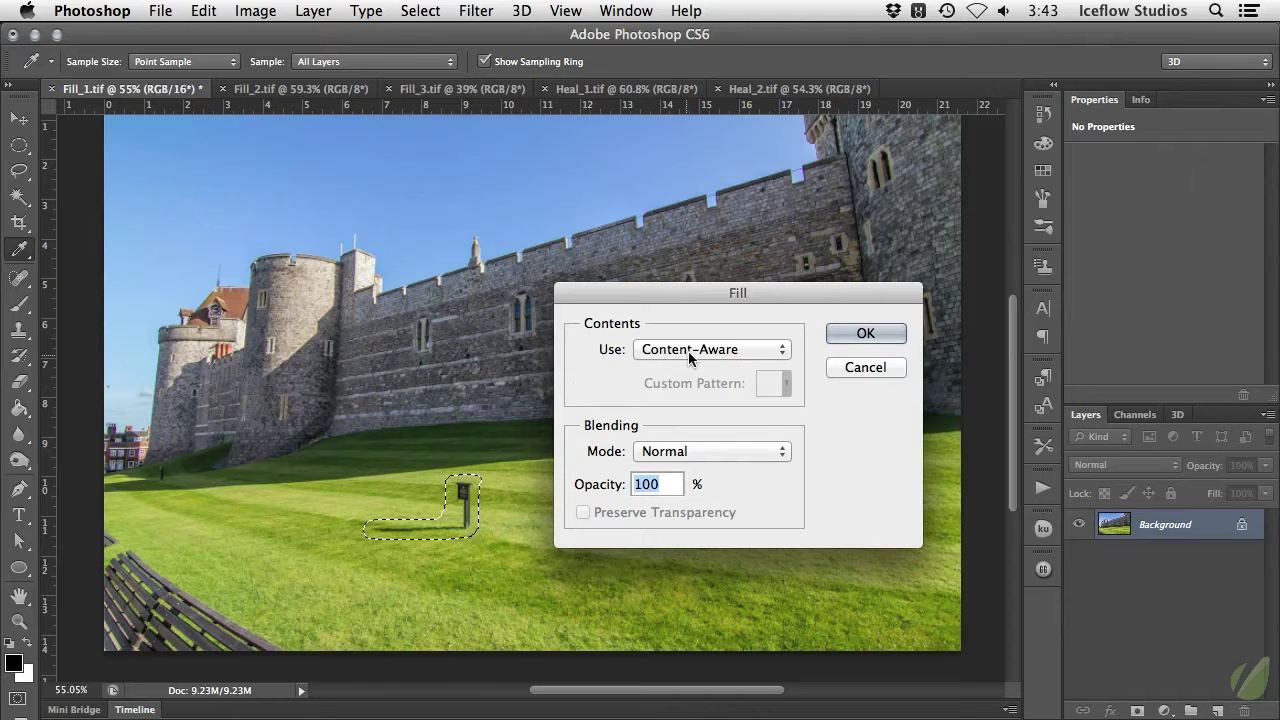
left_click(775, 351)
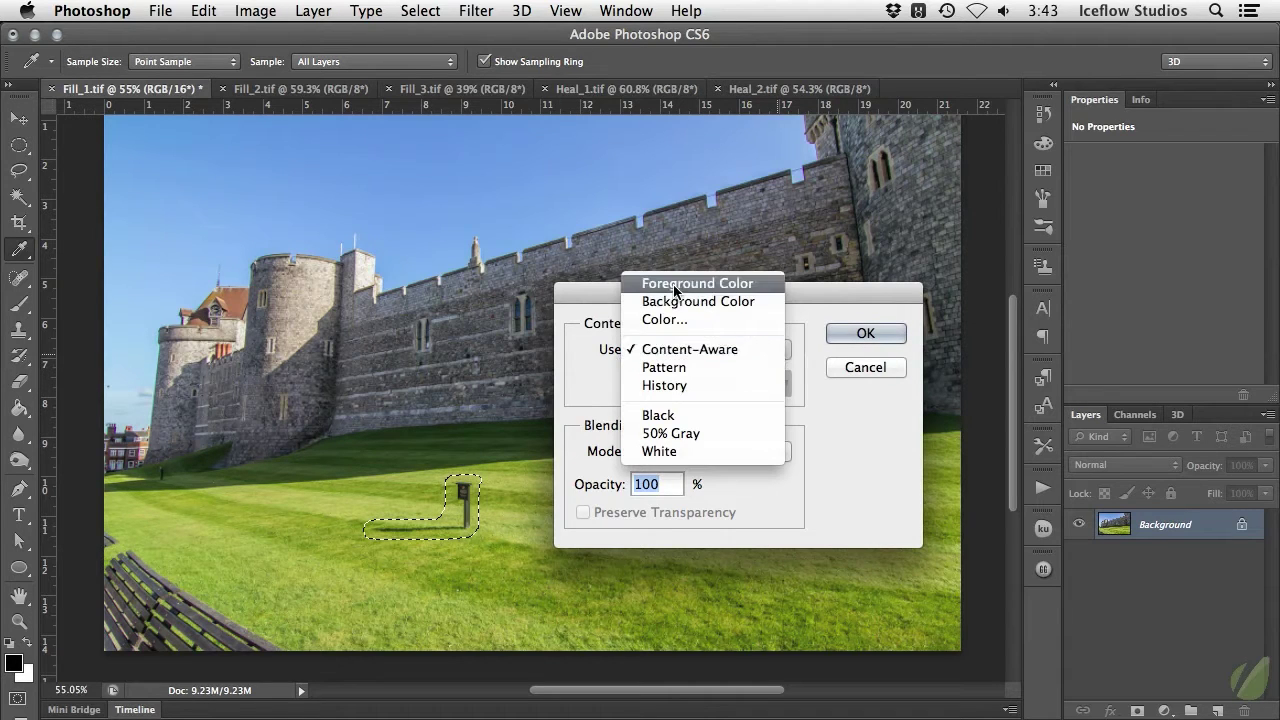
left_click(748, 350)
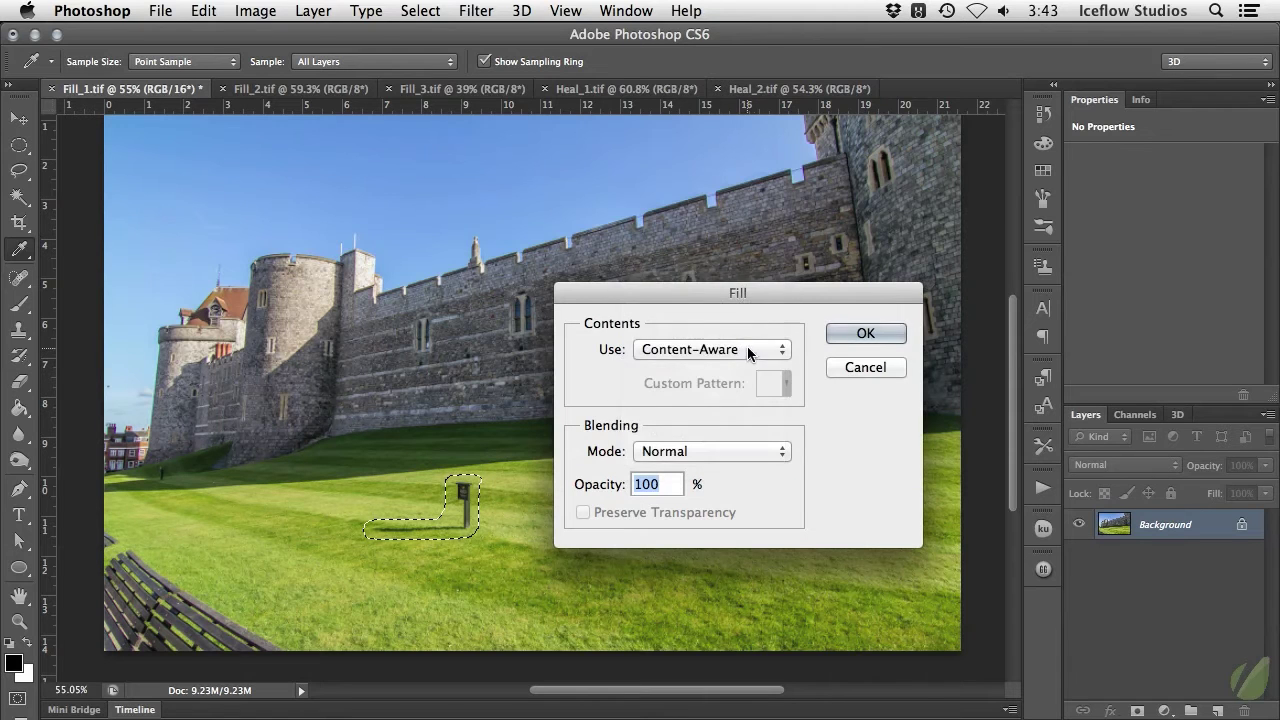
left_click(832, 334)
key("l")
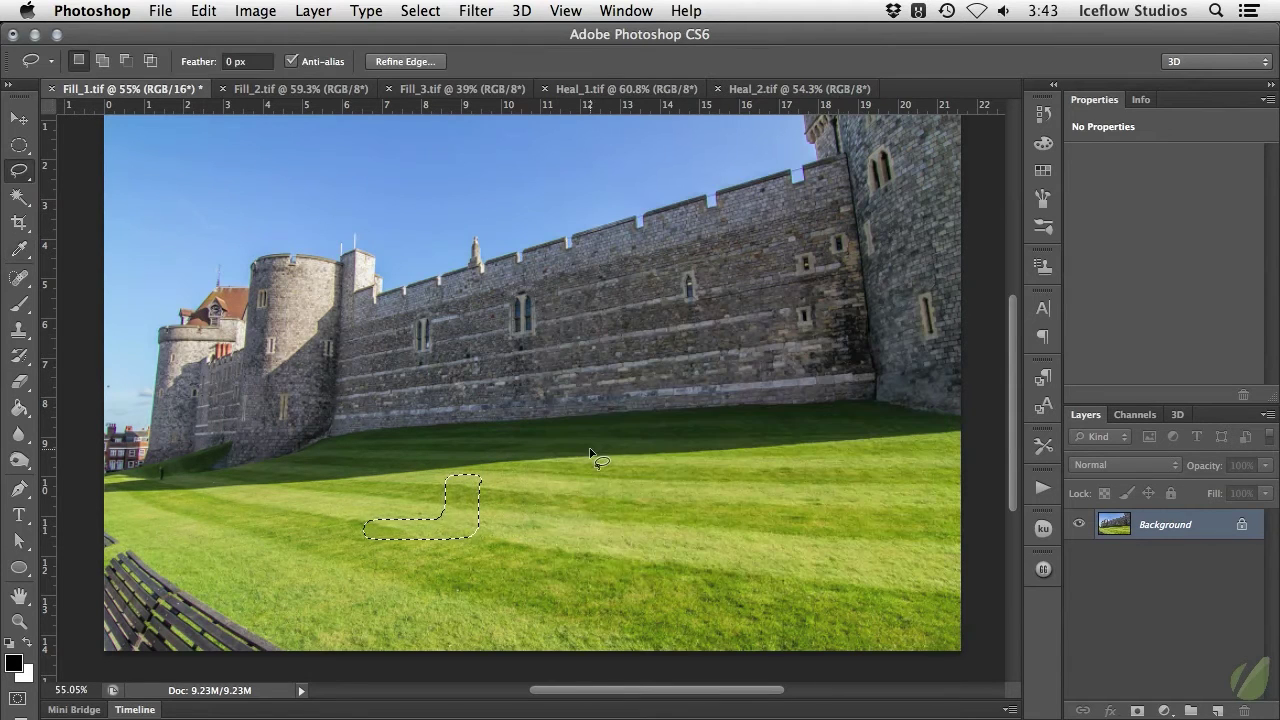
left_click(591, 455)
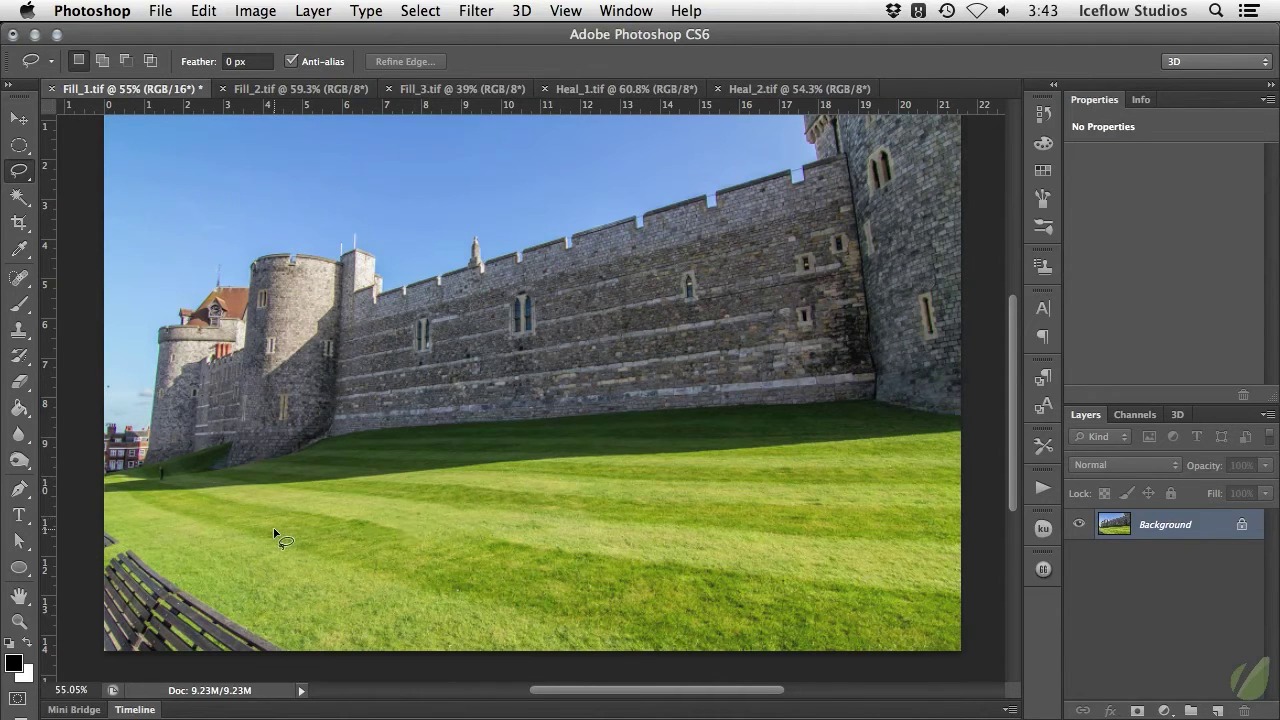
Step: Lasso the bench in the lower corner of the castle photo, replace it with a Content-Aware fill, and deselect
mouse_move(96, 522)
left_mouse_down()
mouse_move(258, 600)
mouse_move(297, 626)
mouse_move(302, 650)
mouse_move(284, 665)
mouse_move(76, 659)
mouse_move(87, 532)
left_mouse_up()
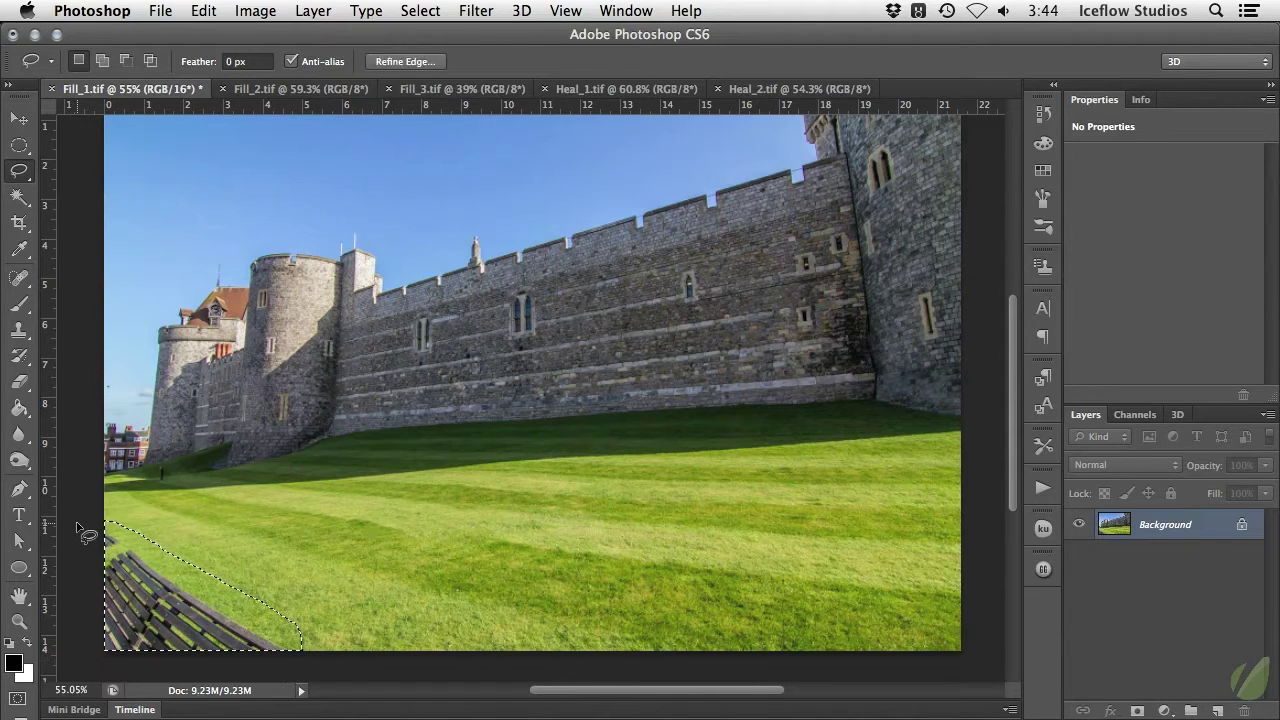
key("shift+BackSpace")
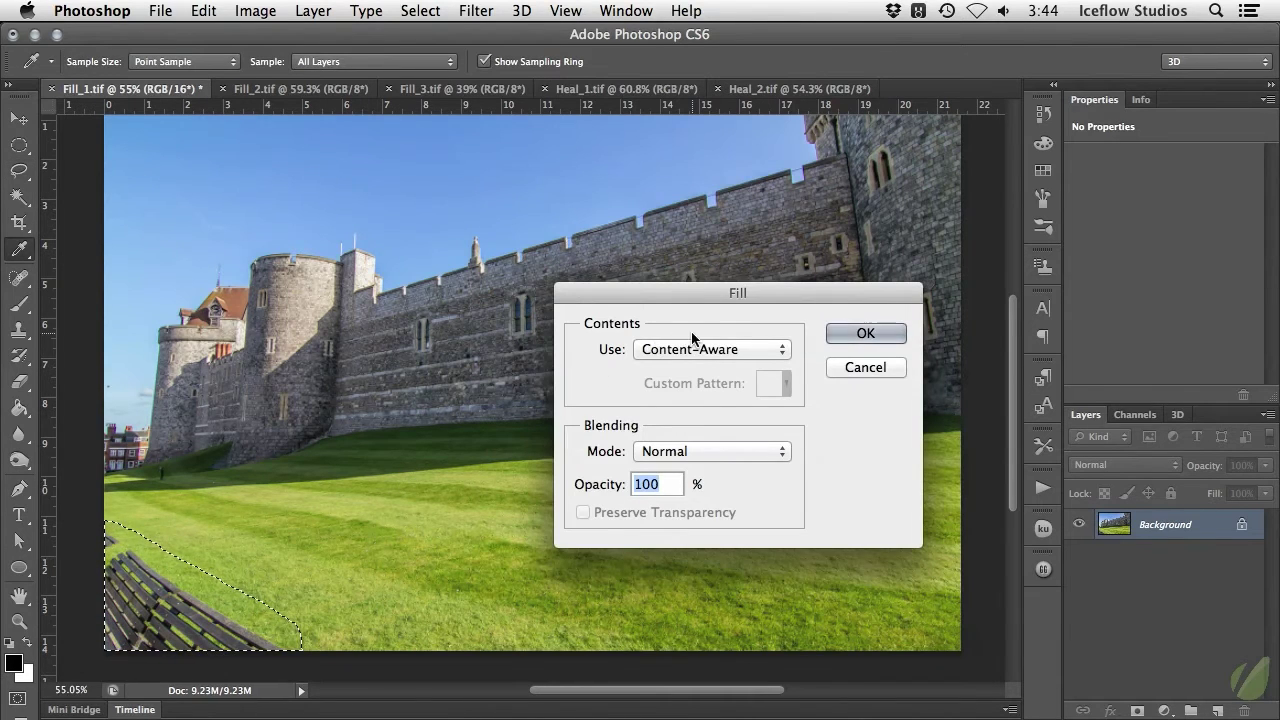
left_click_drag(757, 300, 575, 343)
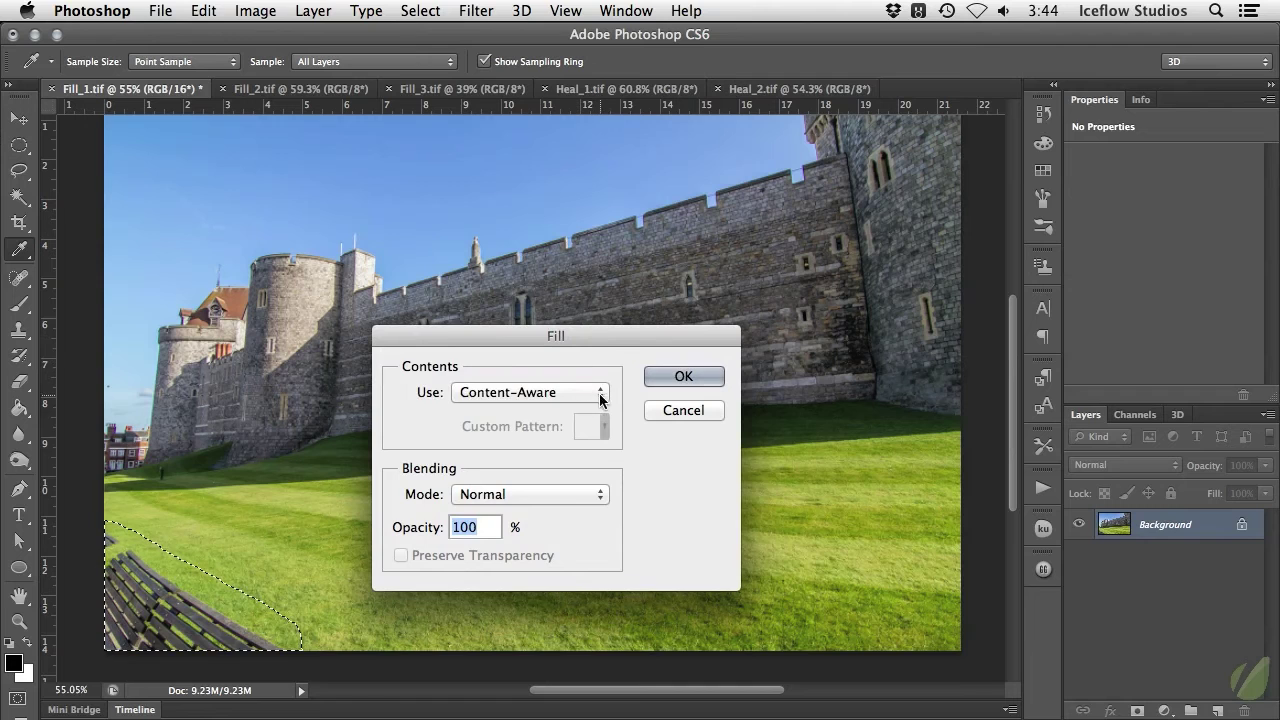
left_click(598, 393)
left_click(575, 392)
left_click(678, 376)
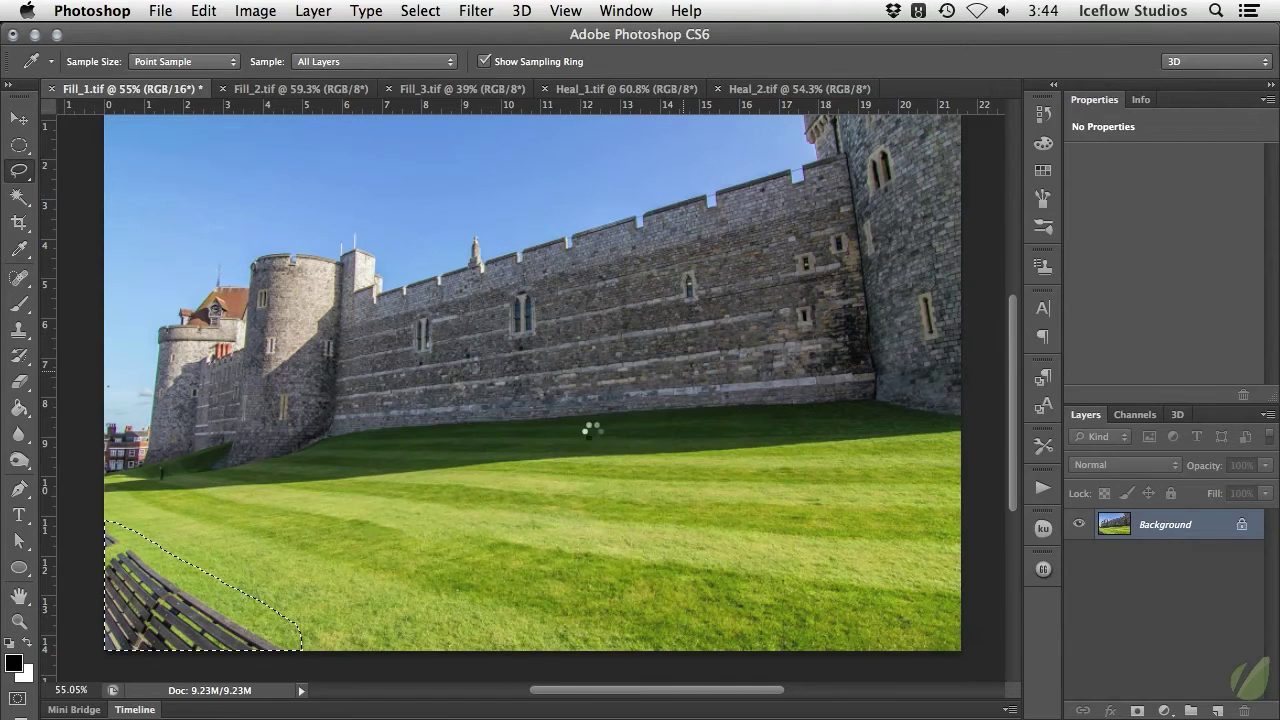
key("super+d")
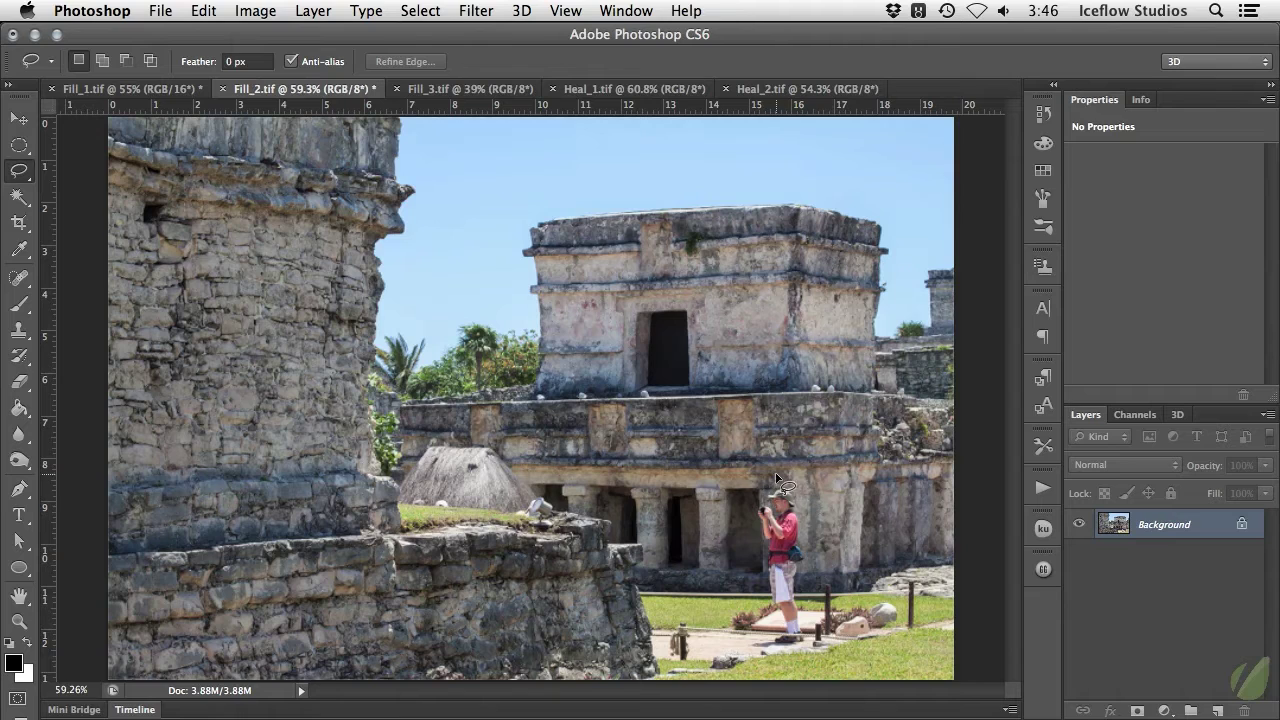
Step: In Fill_2.tif, lasso the tourist in the red shirt, remove him with a Content-Aware fill, and deselect
mouse_move(769, 484)
left_mouse_down()
mouse_move(753, 500)
mouse_move(764, 612)
mouse_move(746, 643)
mouse_move(800, 656)
mouse_move(816, 632)
mouse_move(812, 525)
mouse_move(778, 482)
left_mouse_up()
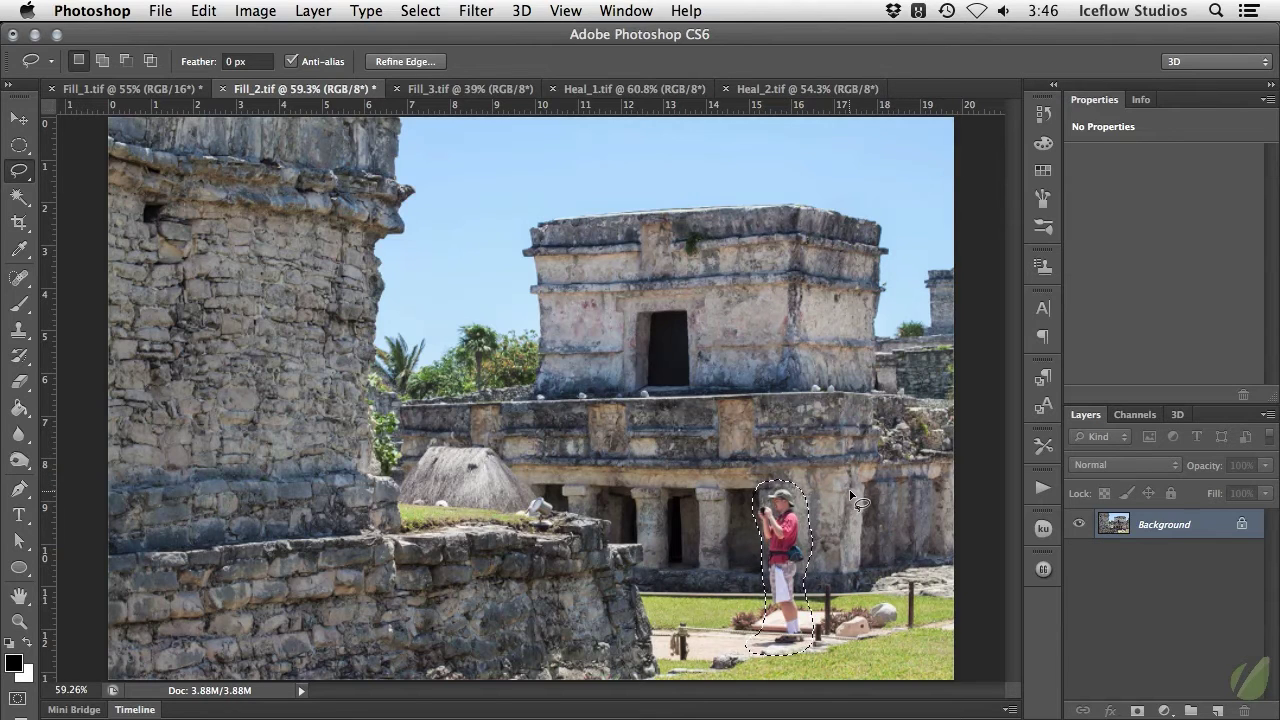
key("Return")
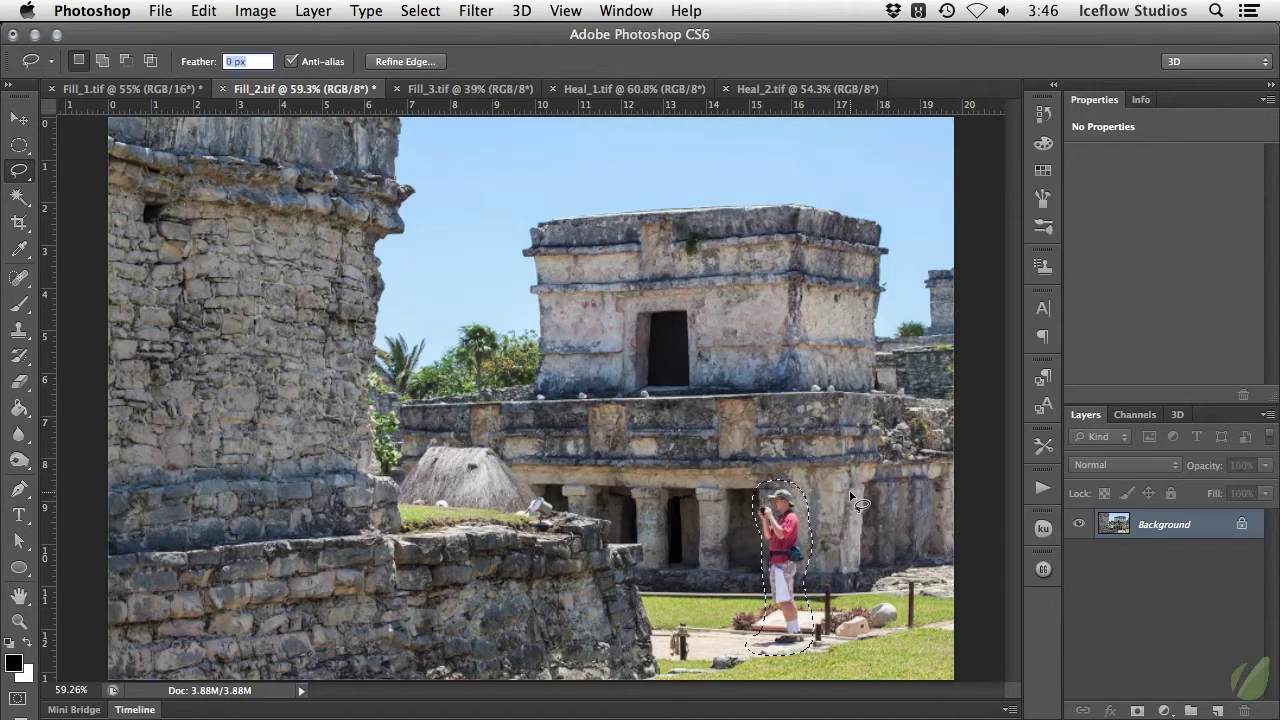
key("BackSpace")
key("Return")
key("BackSpace")
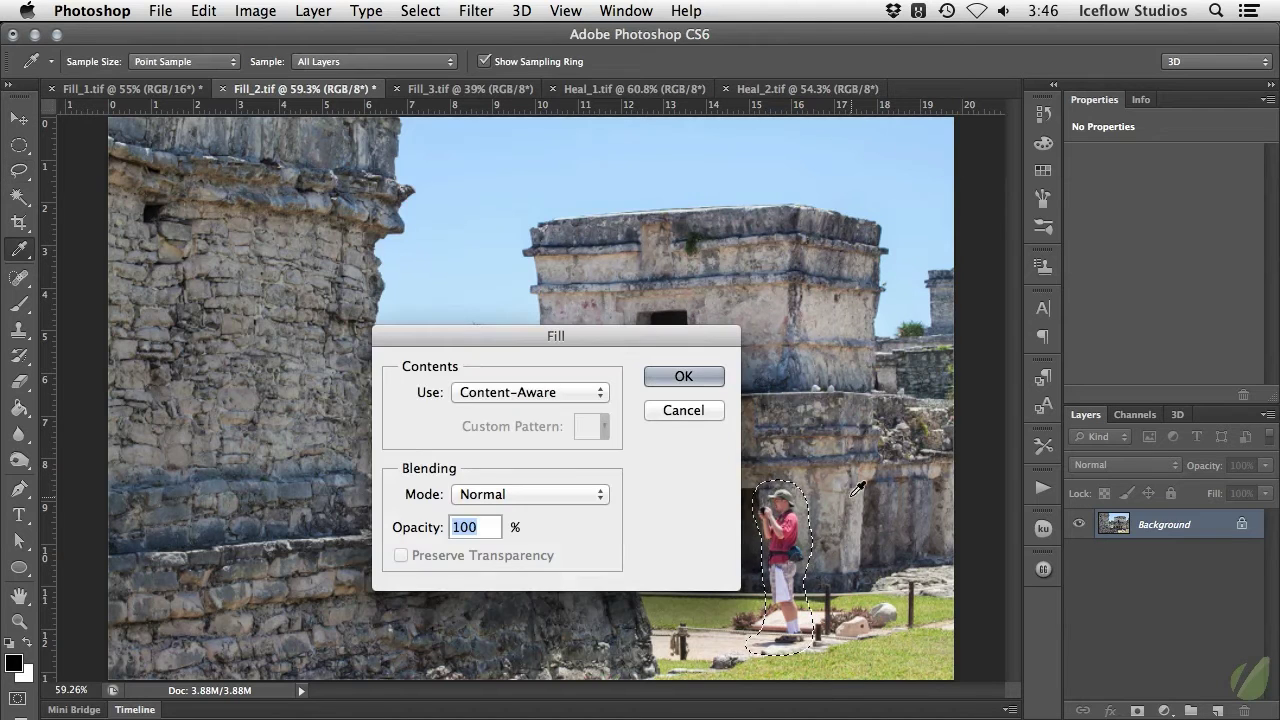
left_click(685, 377)
key("ctrl+d")
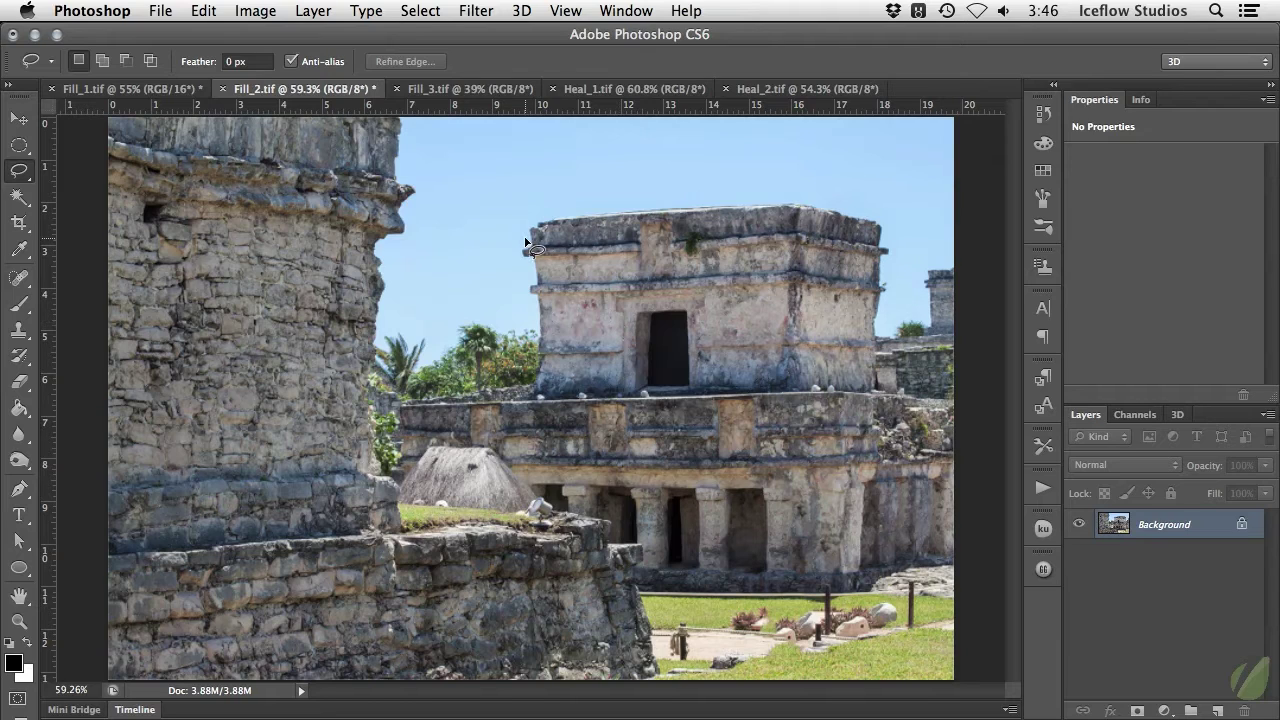
Step: In Fill_3.tif, lasso the photographer's shadow on the pavement, remove it with a Content-Aware fill, and deselect
left_click(468, 90)
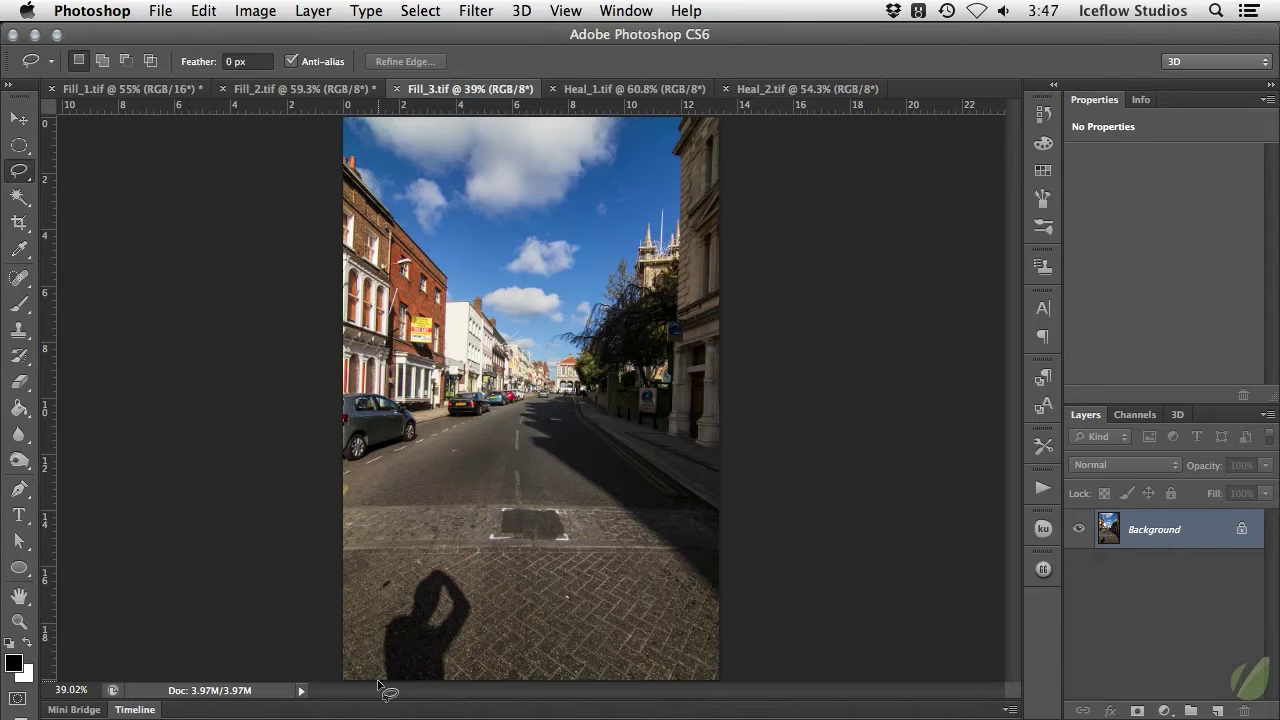
mouse_move(378, 680)
left_mouse_down()
mouse_move(379, 618)
mouse_move(398, 590)
mouse_move(422, 564)
mouse_move(466, 566)
left_mouse_up()
left_click_drag(476, 682, 470, 686)
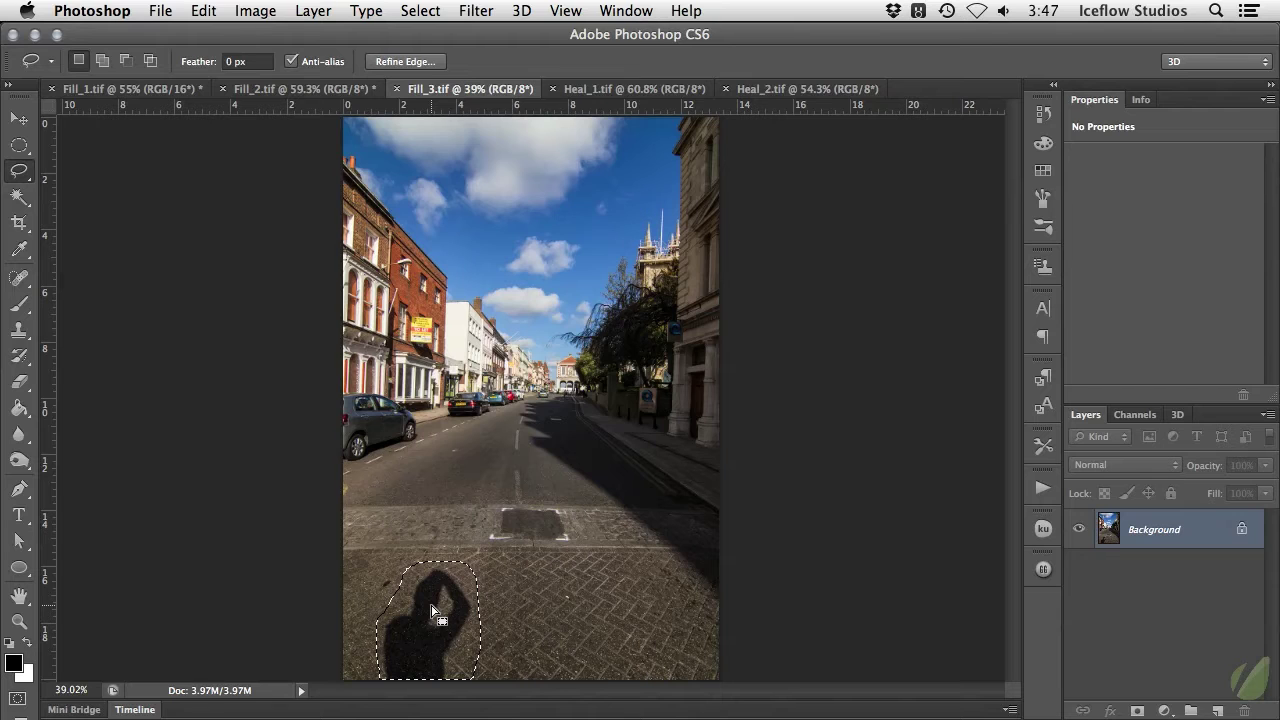
key("shift+BackSpace")
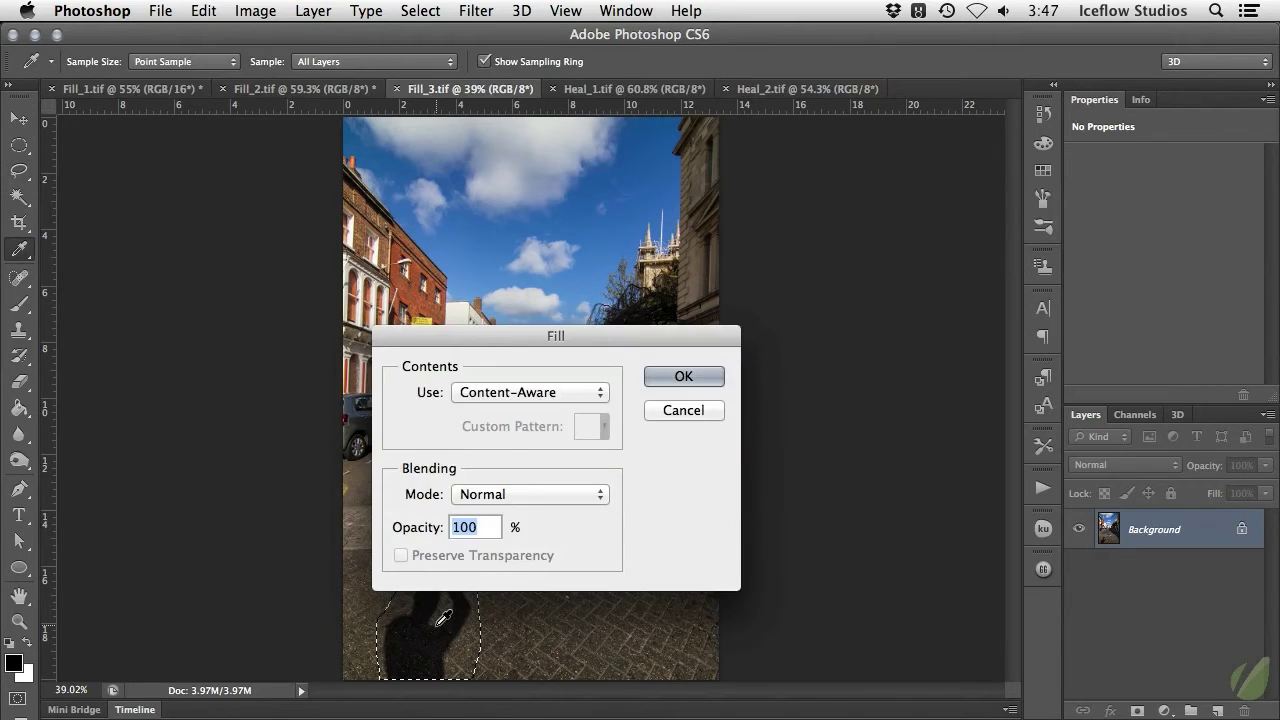
key("Return")
key("super+d")
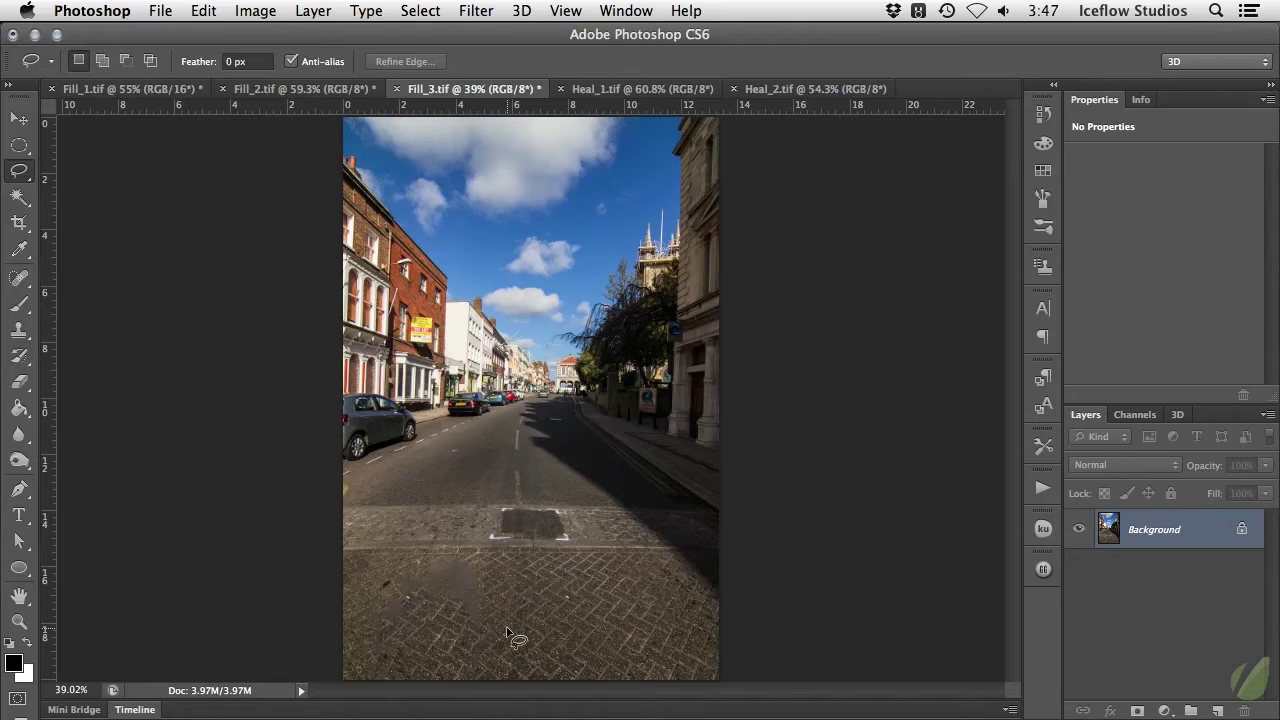
Step: Switch to Heal_1.tif and prepare the Spot Healing Brush for the distant people with a brush size of 9
left_click(622, 93)
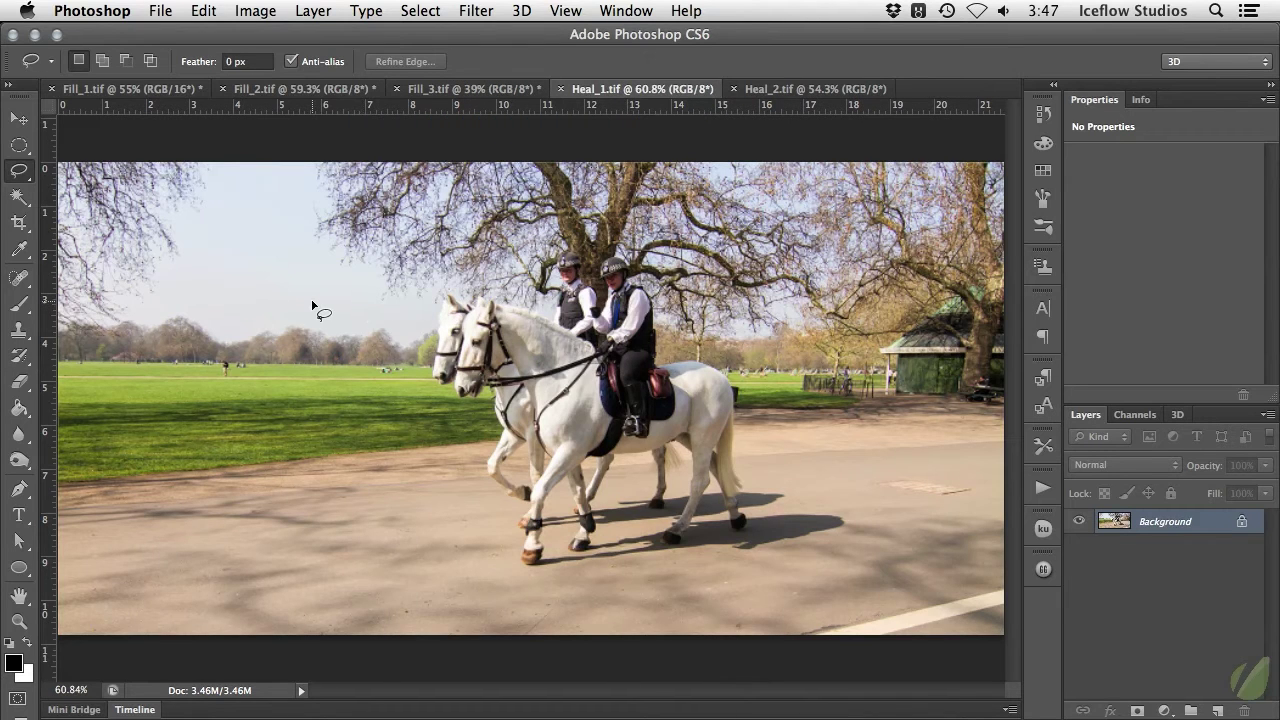
left_click(18, 281)
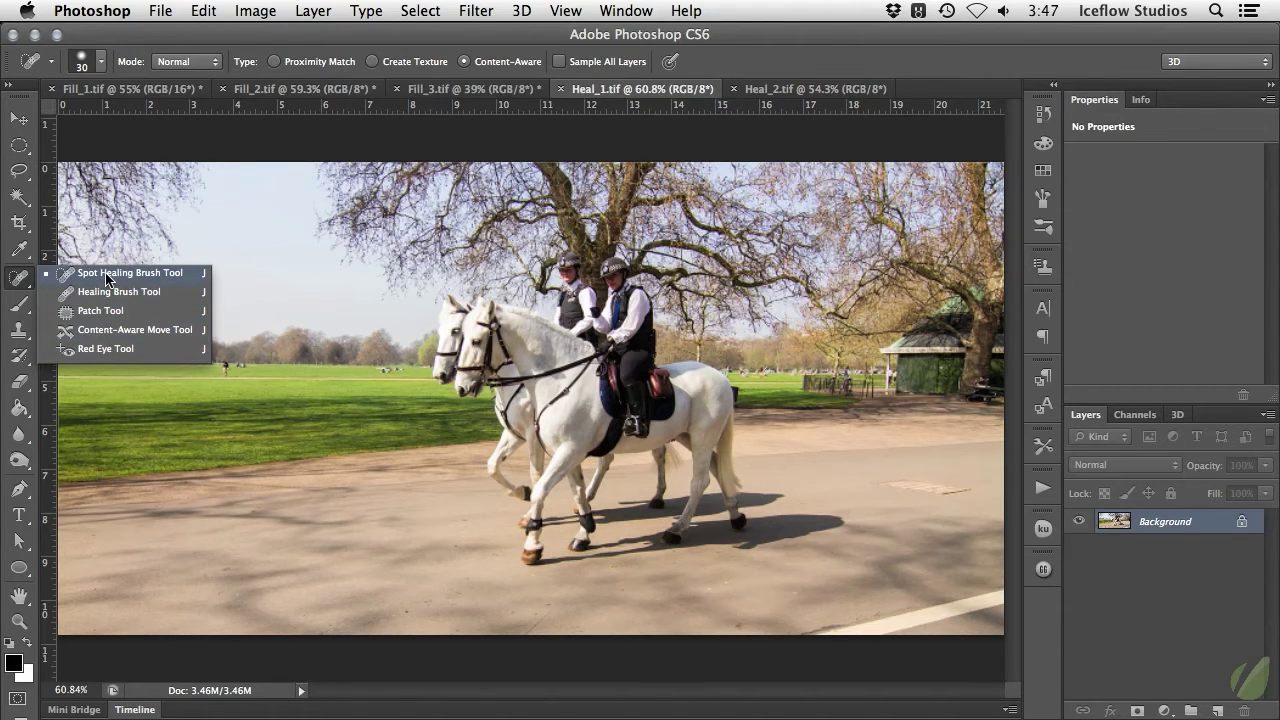
left_click(184, 274)
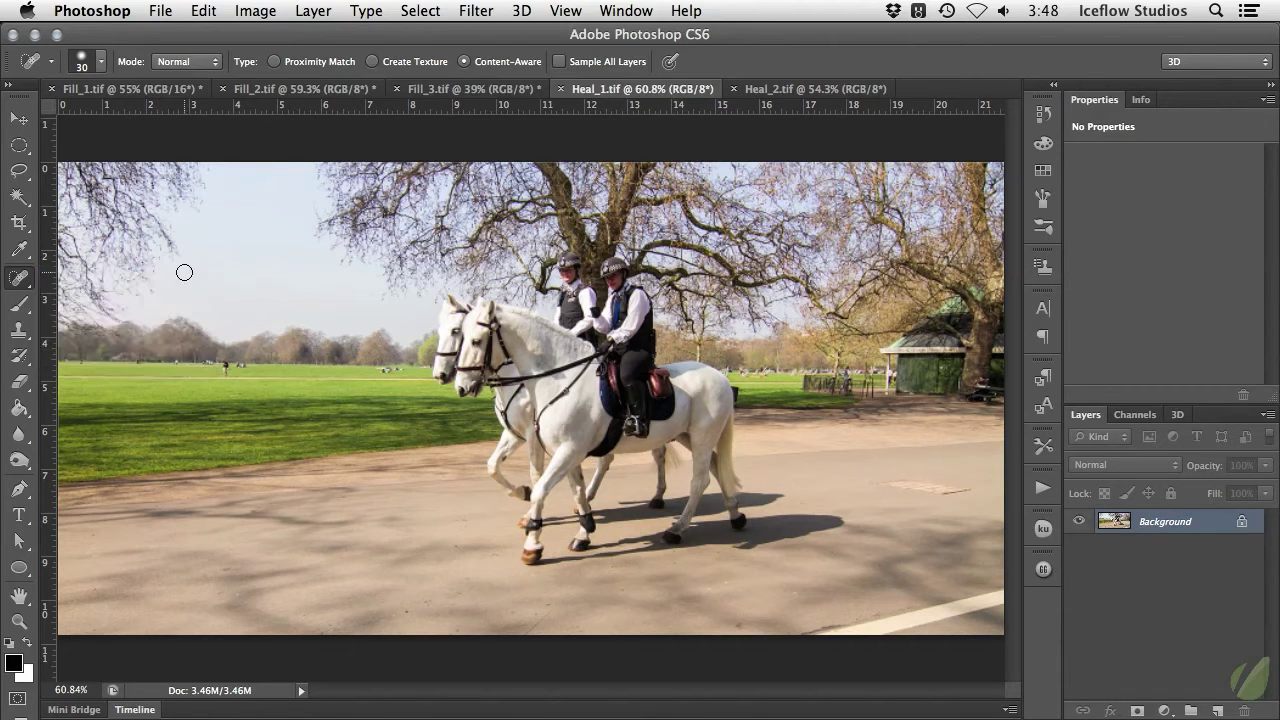
left_click_drag(153, 365, 341, 371)
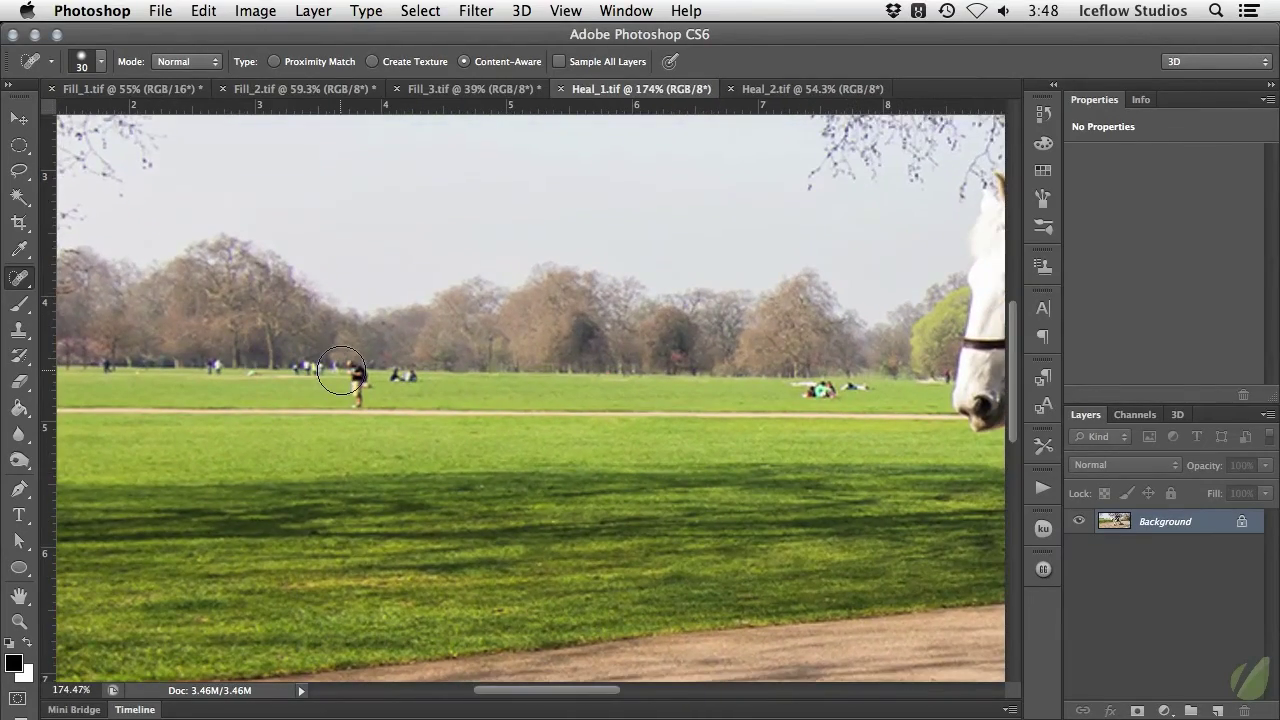
key("bracketleft")
key("bracketleft")
key("bracketleft")
key("bracketleft")
key("bracketleft")
Step: Paint out the seated and distant groups of people across the park lawn with the Content-Aware Spot Healing Brush
left_click_drag(516, 382, 571, 406)
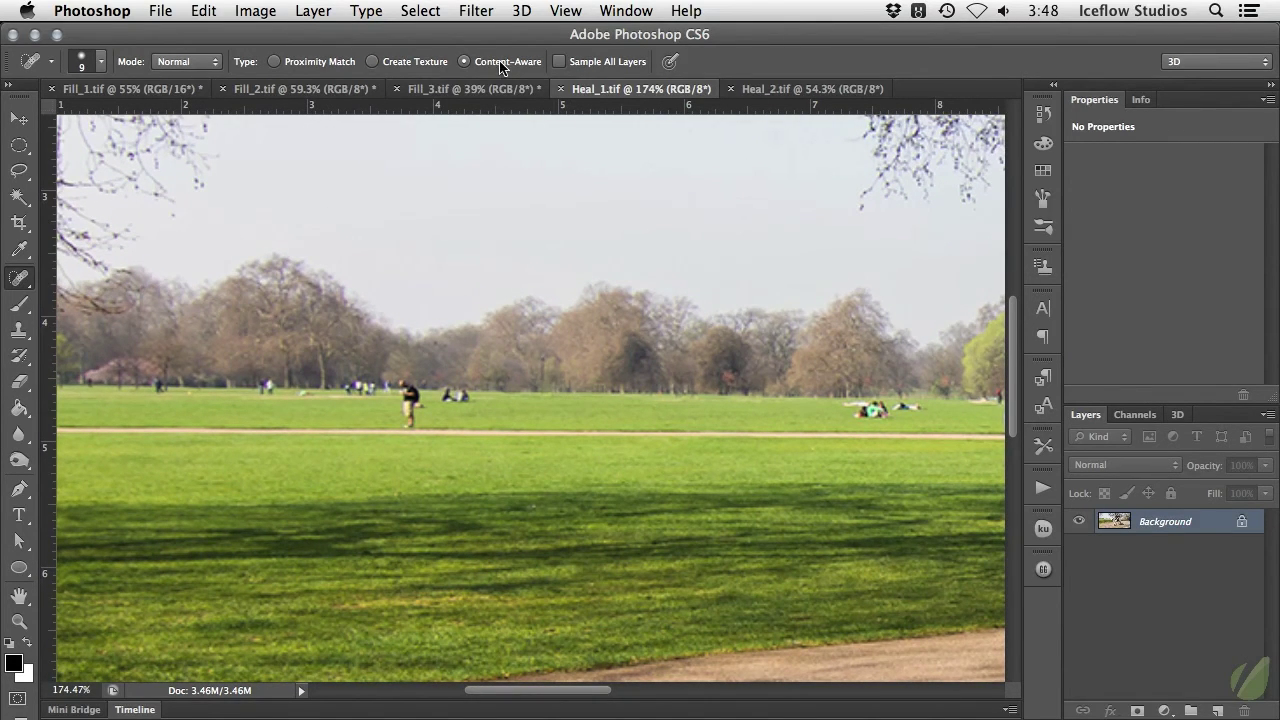
left_click_drag(466, 396, 436, 402)
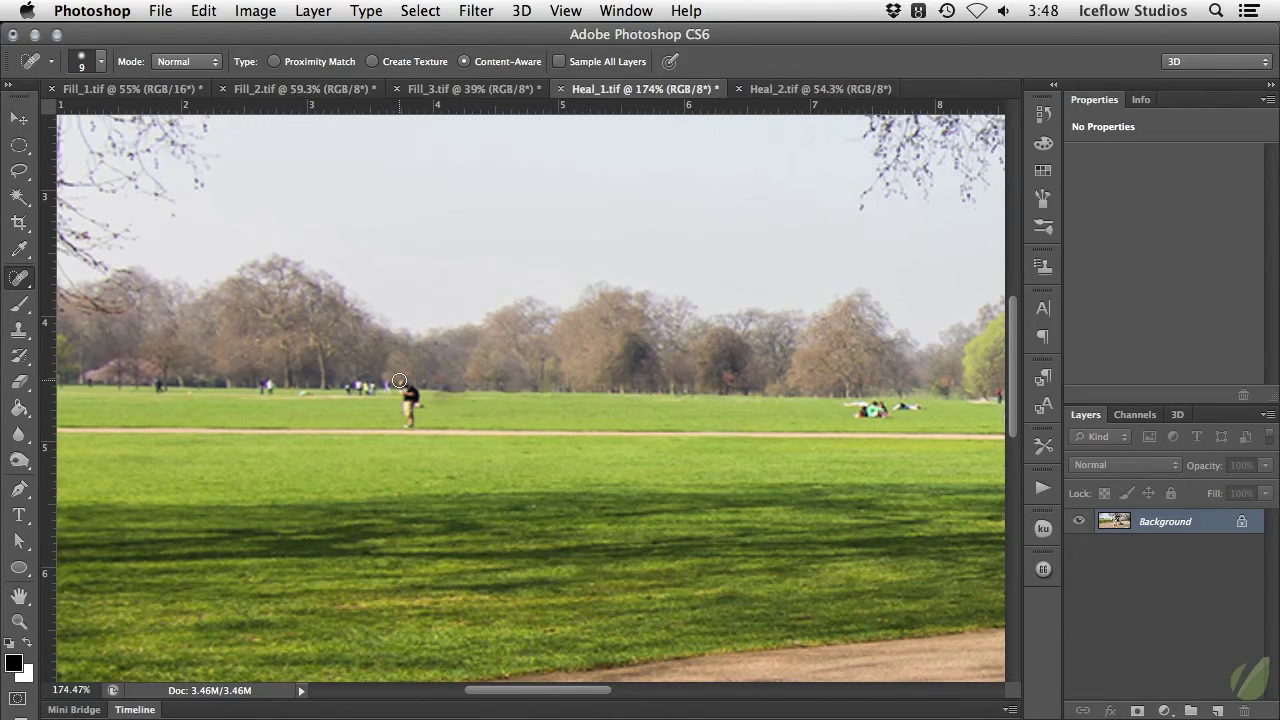
left_click_drag(352, 386, 393, 388)
left_click_drag(306, 384, 271, 384)
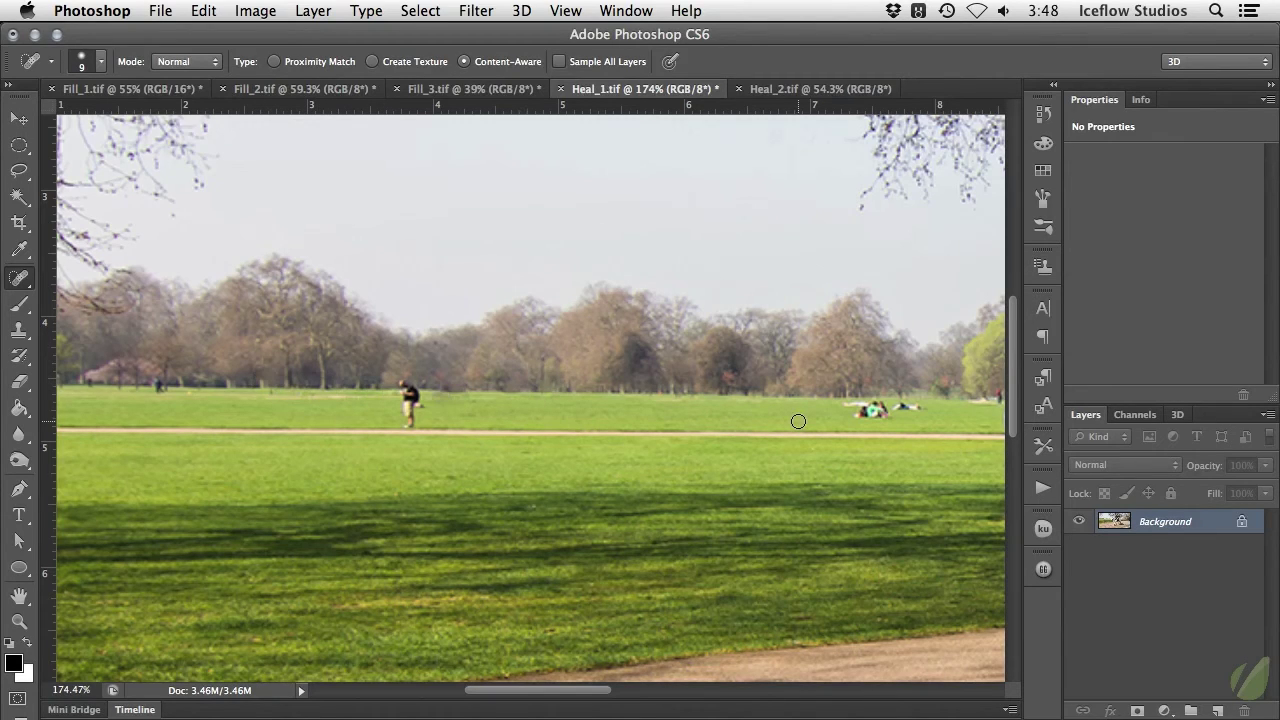
scroll(868, 409, "right", 5)
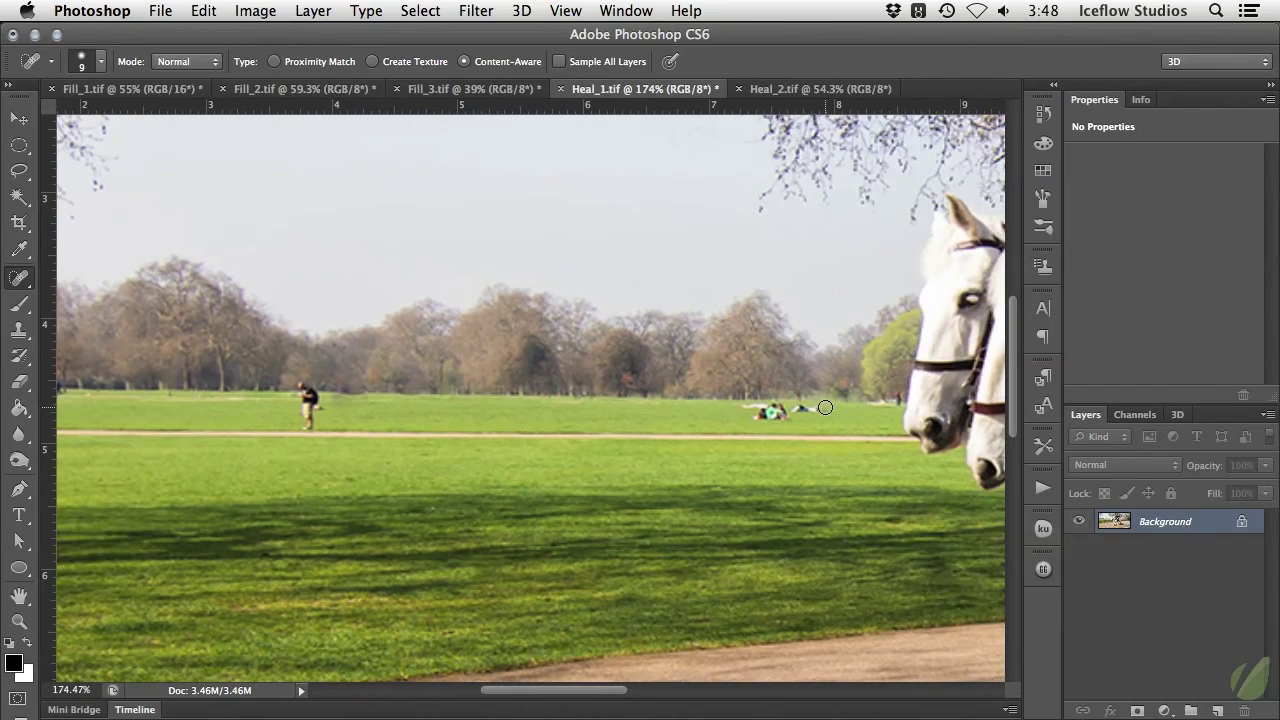
mouse_move(830, 407)
left_mouse_down()
mouse_move(748, 407)
mouse_move(800, 416)
left_mouse_up()
Step: In Heal_2.tif, remove the post-and-chain fence and its leftover traces from the gravel with the Spot Healing Brush
left_click(815, 88)
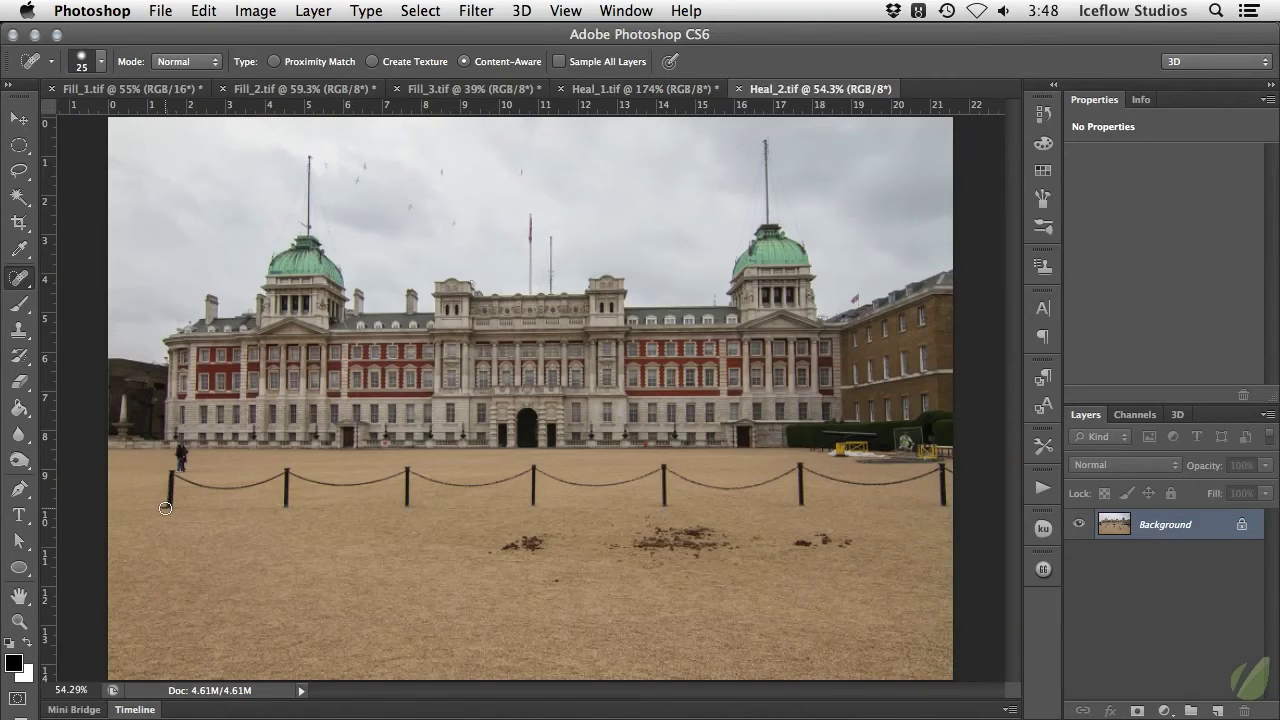
mouse_move(166, 506)
left_mouse_down()
mouse_move(253, 488)
mouse_move(287, 472)
mouse_move(286, 506)
mouse_move(293, 474)
mouse_move(340, 485)
mouse_move(407, 470)
mouse_move(406, 504)
mouse_move(417, 472)
mouse_move(459, 485)
mouse_move(532, 468)
mouse_move(532, 503)
mouse_move(546, 474)
mouse_move(617, 482)
mouse_move(664, 468)
mouse_move(664, 504)
mouse_move(672, 474)
mouse_move(750, 486)
mouse_move(801, 466)
mouse_move(802, 504)
mouse_move(806, 466)
mouse_move(854, 481)
mouse_move(950, 471)
mouse_move(941, 510)
left_mouse_up()
left_click_drag(587, 486, 588, 486)
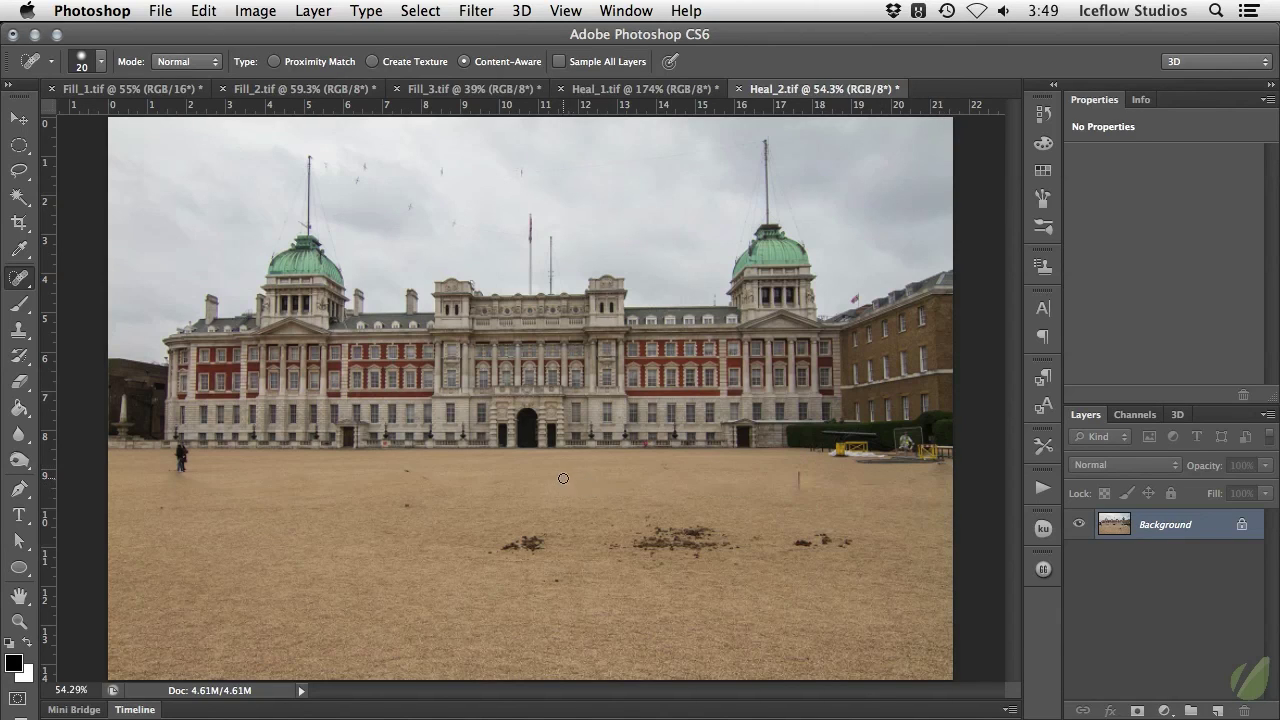
left_click_drag(426, 481, 398, 468)
left_click_drag(799, 468, 799, 494)
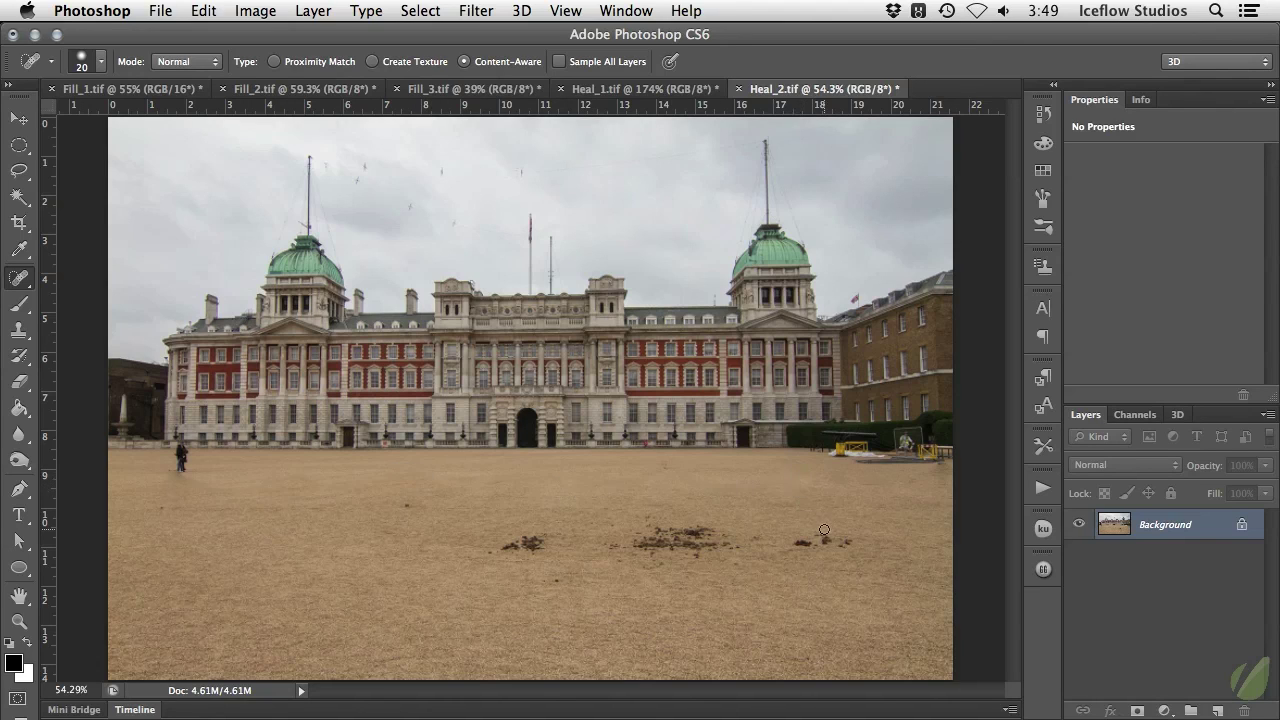